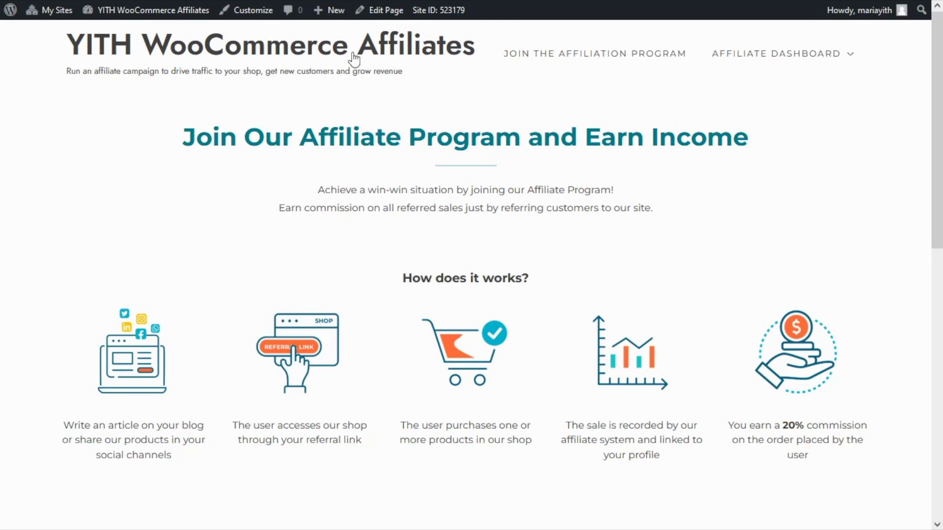
From the admin tab, open General Options > Affiliate Dashboard in YITH WooCommerce Affiliates.
left_click(243, 12)
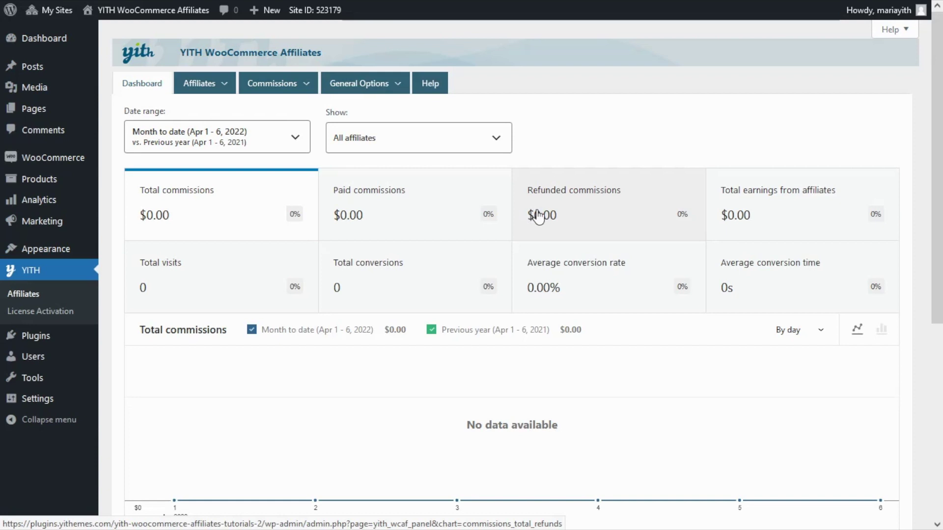
mouse_move(400, 90)
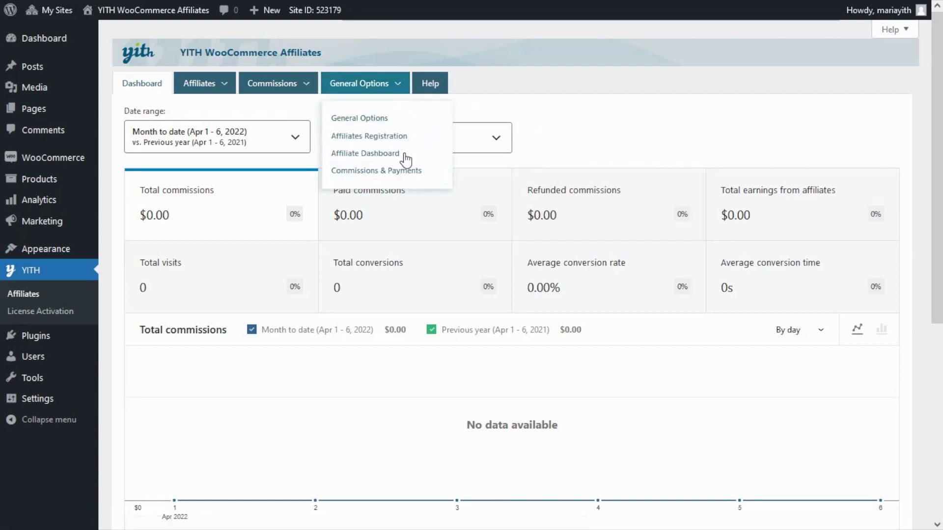
left_click(398, 161)
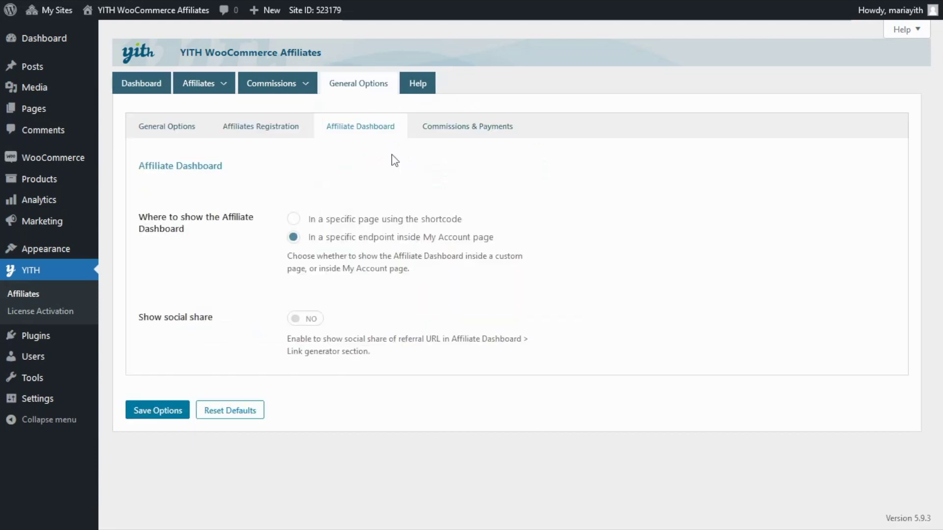
Show the dashboard on the Affiliate Dashboard page via shortcode and select the [yith_wcaf_affiliate_dashboard] text.
left_click(293, 219)
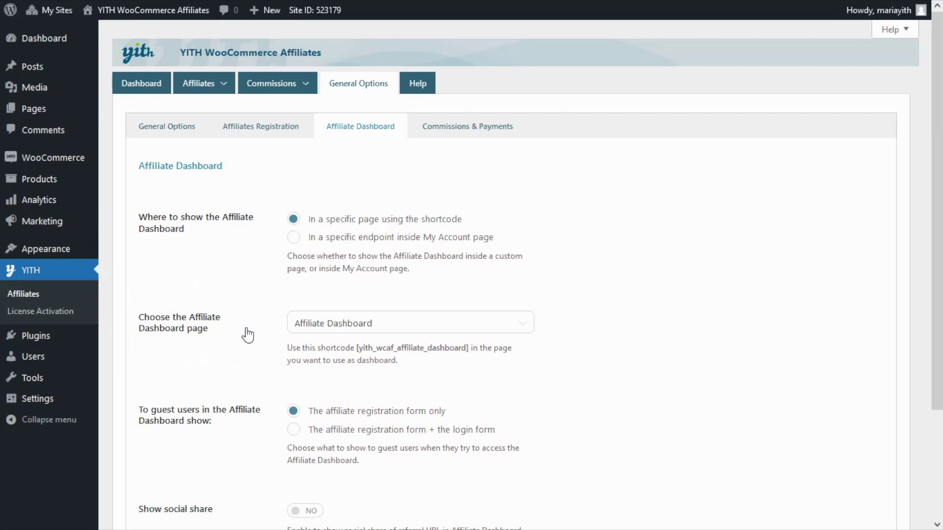
left_click(468, 334)
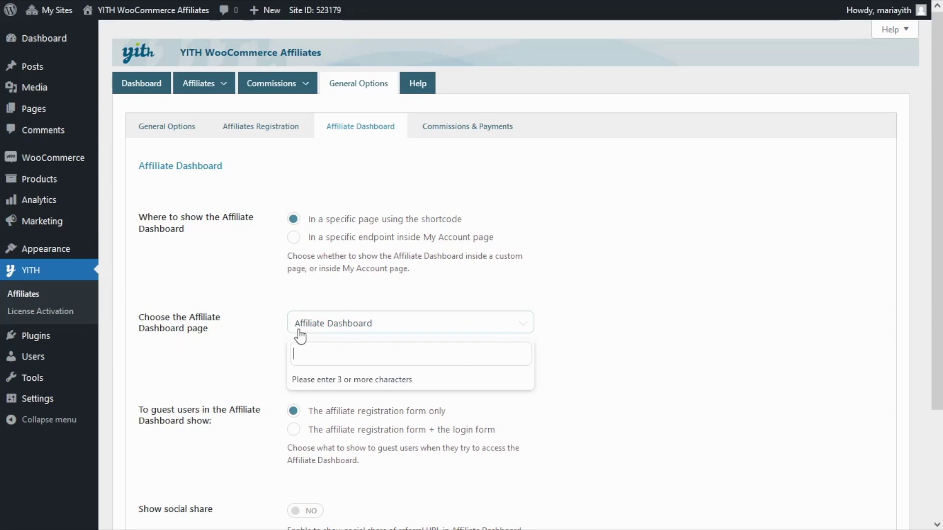
left_click(382, 325)
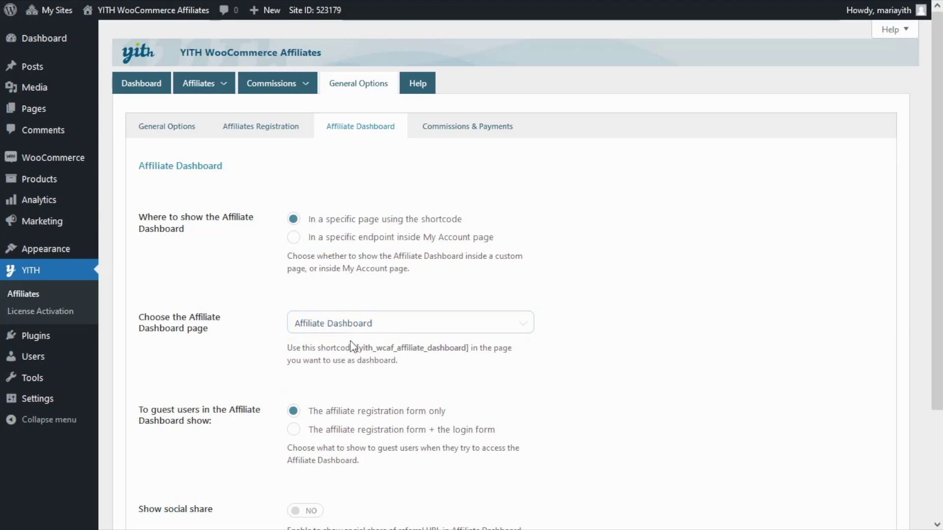
left_click_drag(355, 349, 469, 353)
key("ctrl+c")
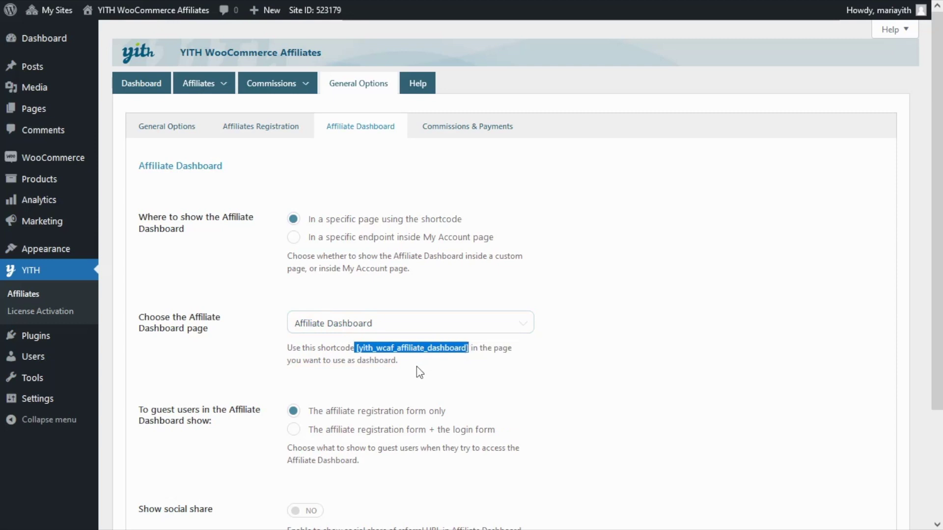
Switch Show social share to YES, enabling Facebook, Twitter, Pinterest, Whatsapp and Email sharing.
scroll(422, 371, "down", 3)
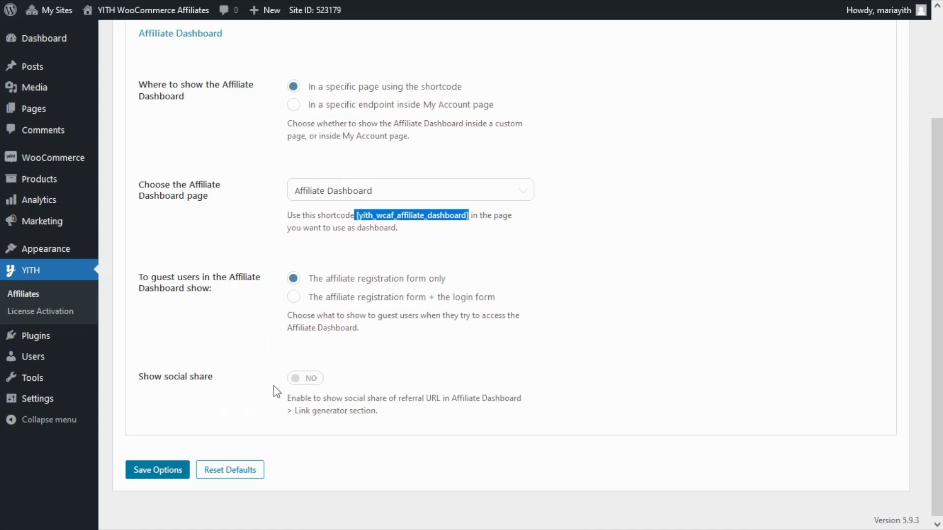
left_click(307, 385)
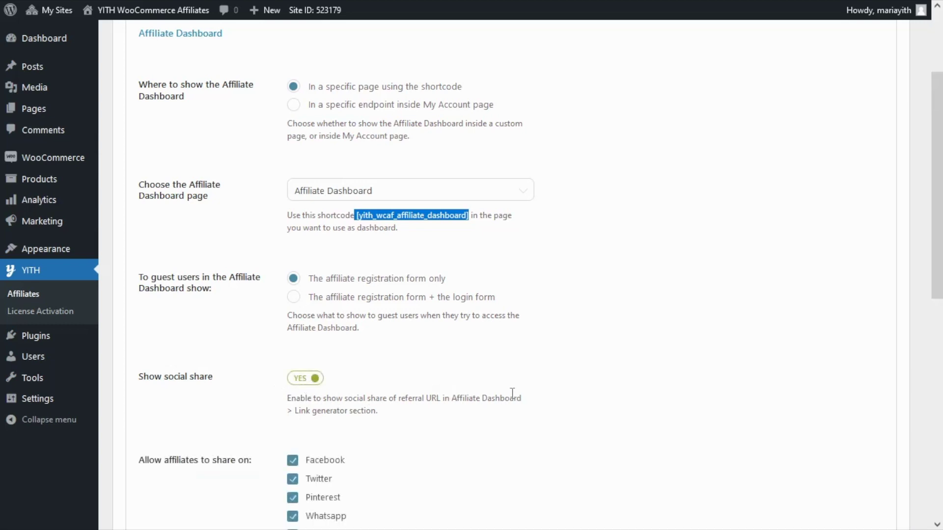
scroll(517, 397, "down", 1)
scroll(517, 397, "down", 3)
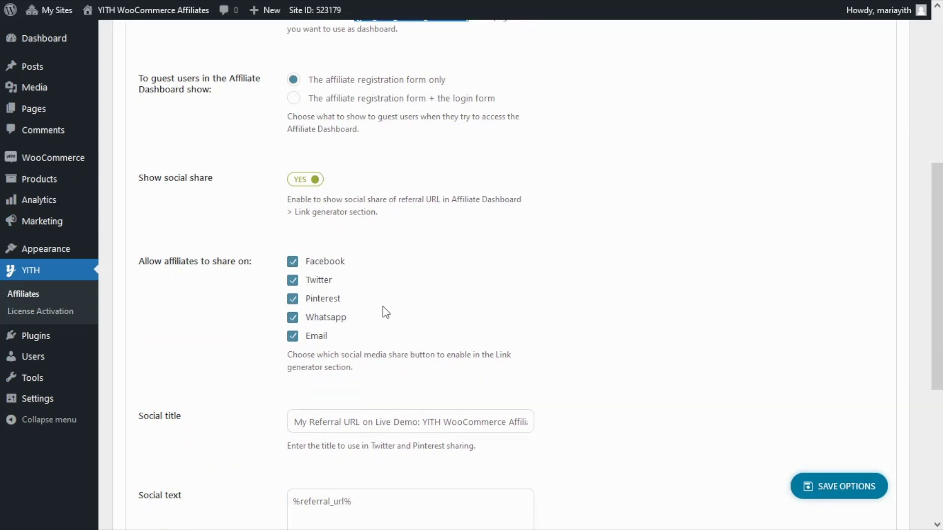
scroll(387, 312, "up", 5)
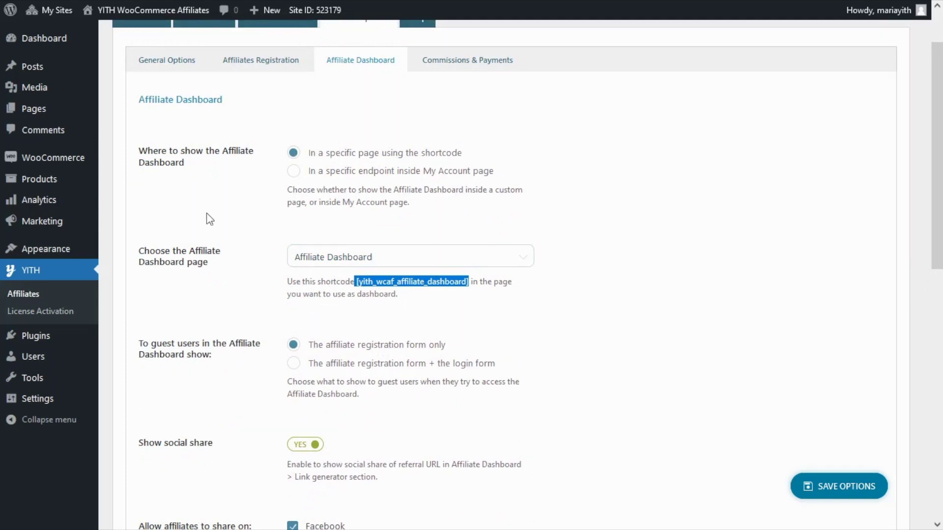
Open the Affiliate Dashboard page in the editor from Pages > All Pages.
mouse_move(93, 111)
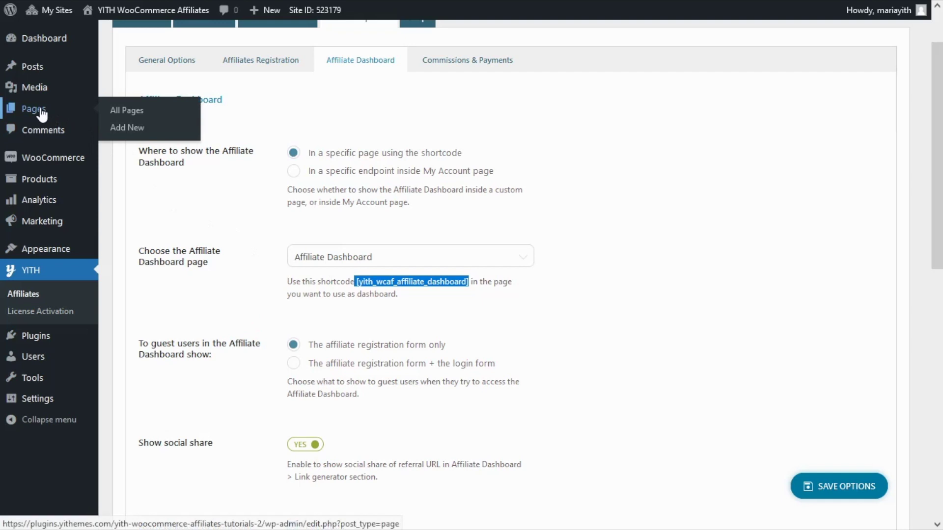
left_click(136, 119)
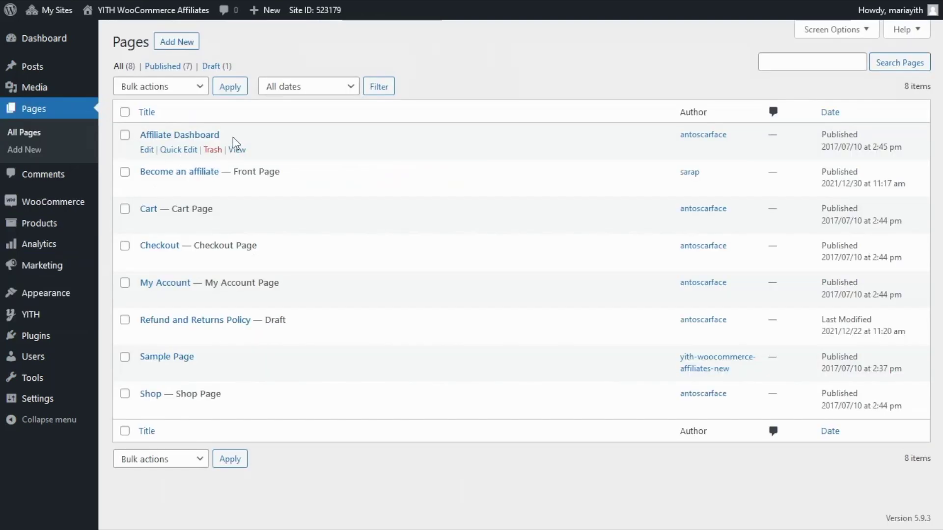
left_click(146, 150)
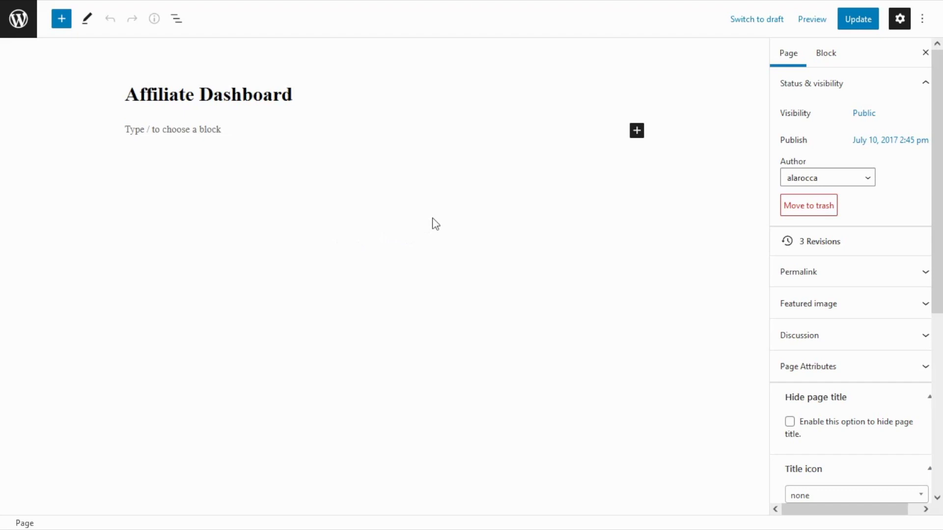
Add a Shortcode block with [yith_wcaf_affiliate_dashboard], update the page, and preview it in a new tab.
left_click(637, 135)
type("s")
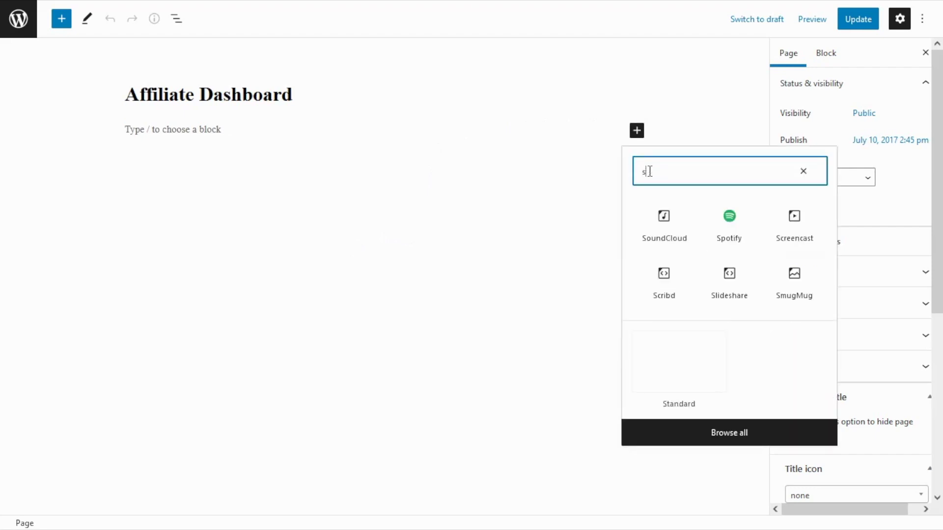
type("hort")
left_click(663, 219)
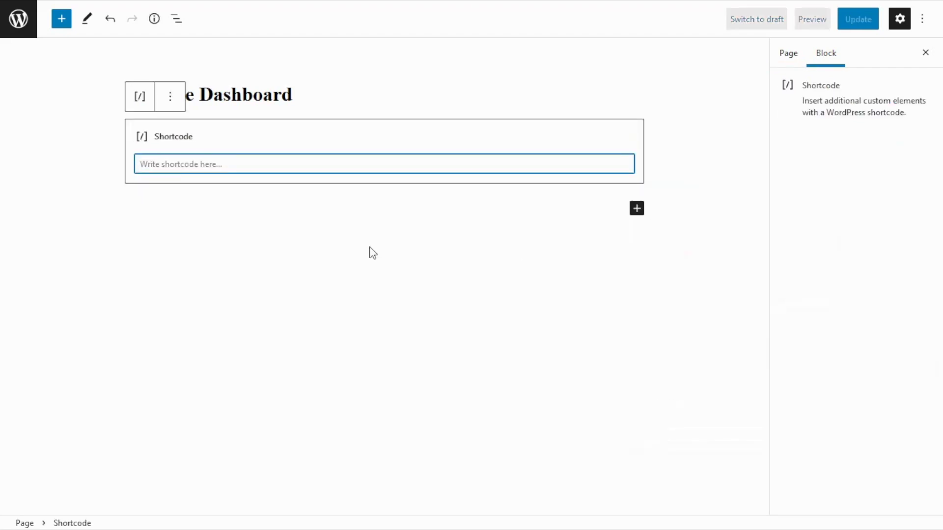
key("ctrl+v")
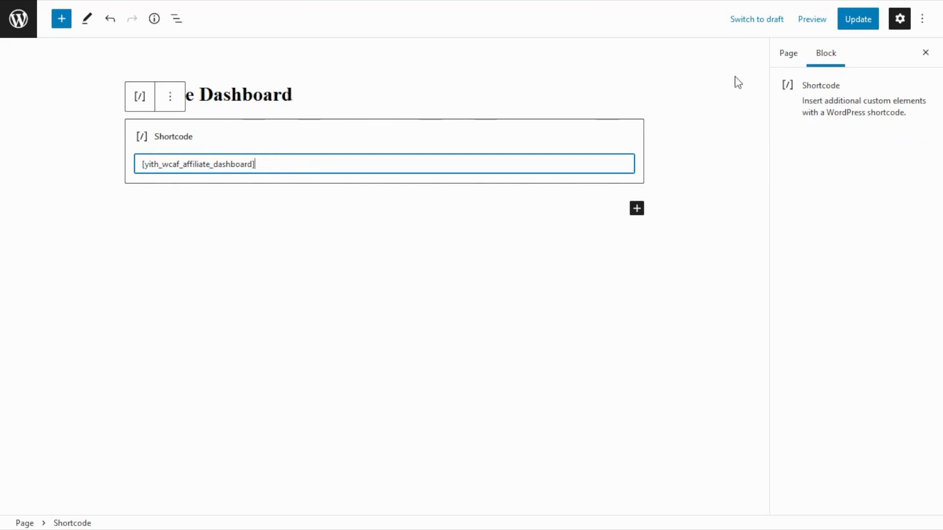
left_click(870, 22)
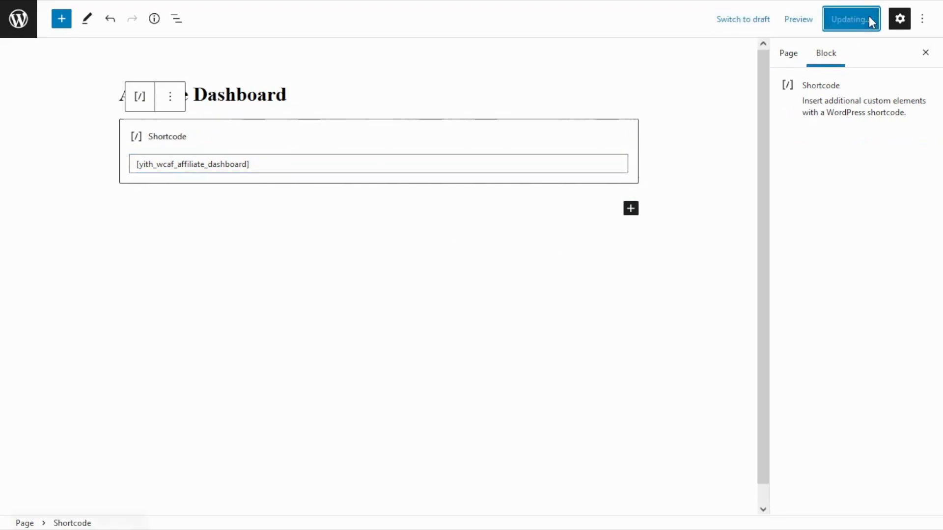
left_click(810, 21)
left_click(739, 133)
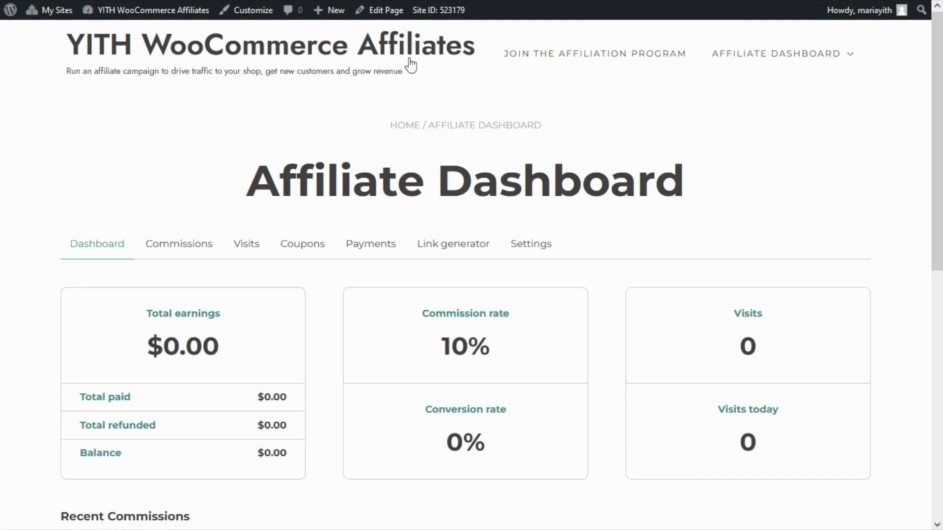
Return to editing the Affiliate Dashboard page and remove its Shortcode block.
left_click(383, 20)
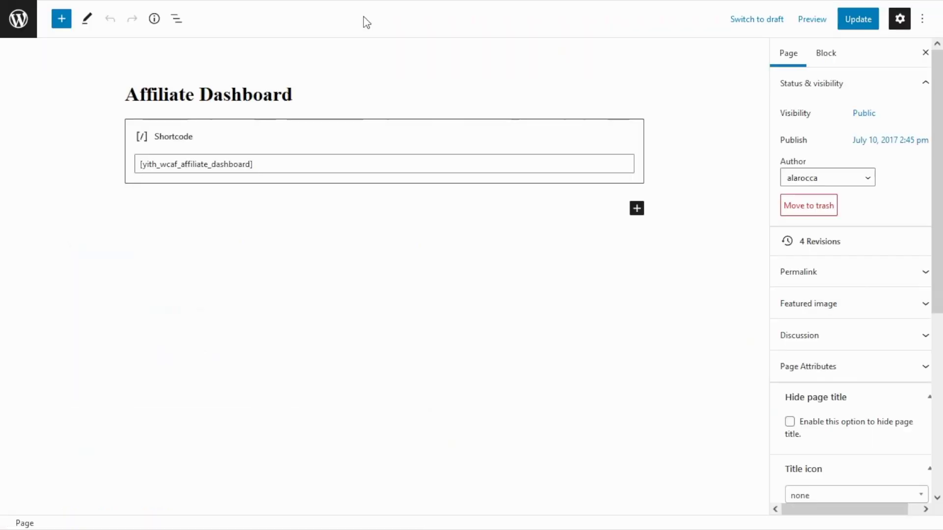
left_click(349, 136)
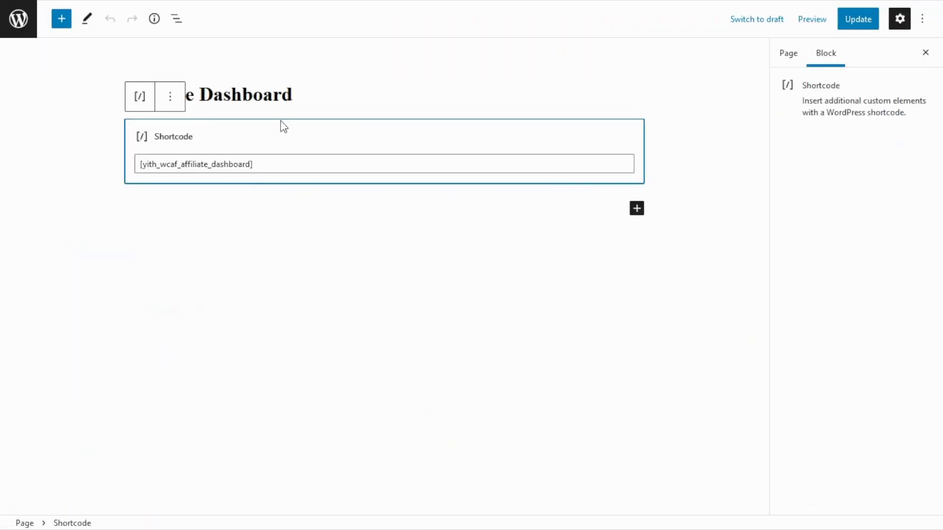
left_click(170, 96)
left_click(208, 321)
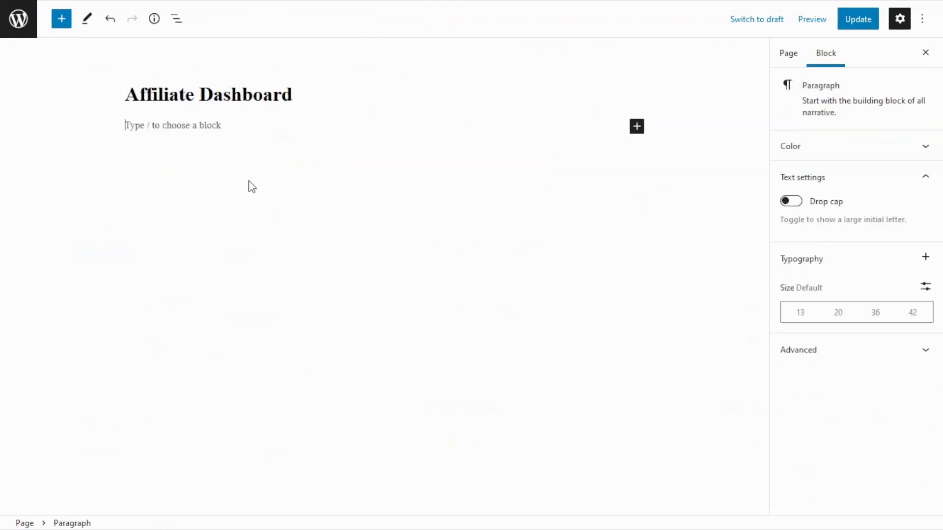
Insert the YITH Affiliates Dashboard block, update the page, and preview it in a new tab.
left_click(636, 129)
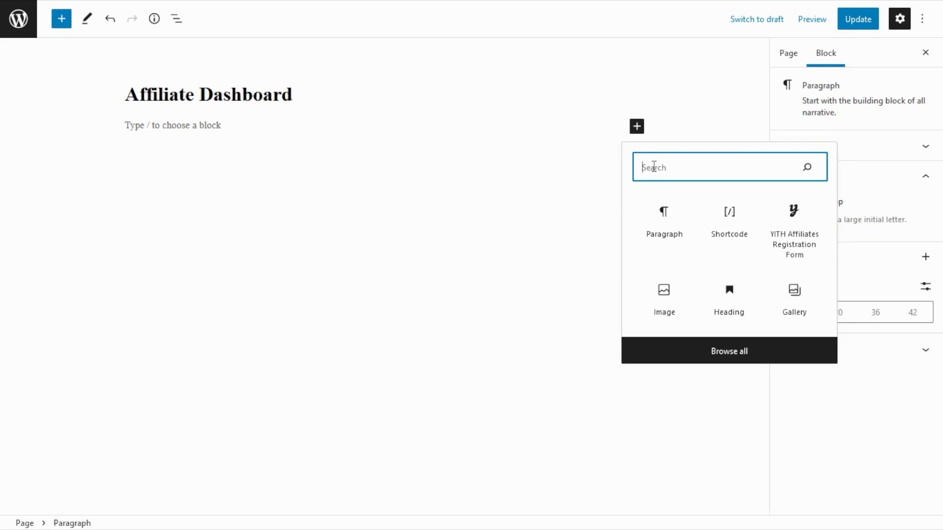
type("affiliates")
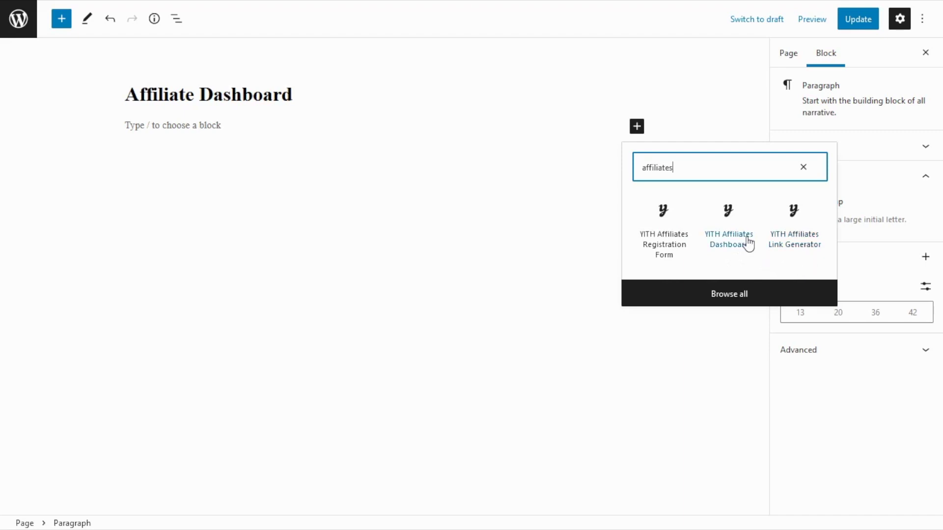
left_click(735, 221)
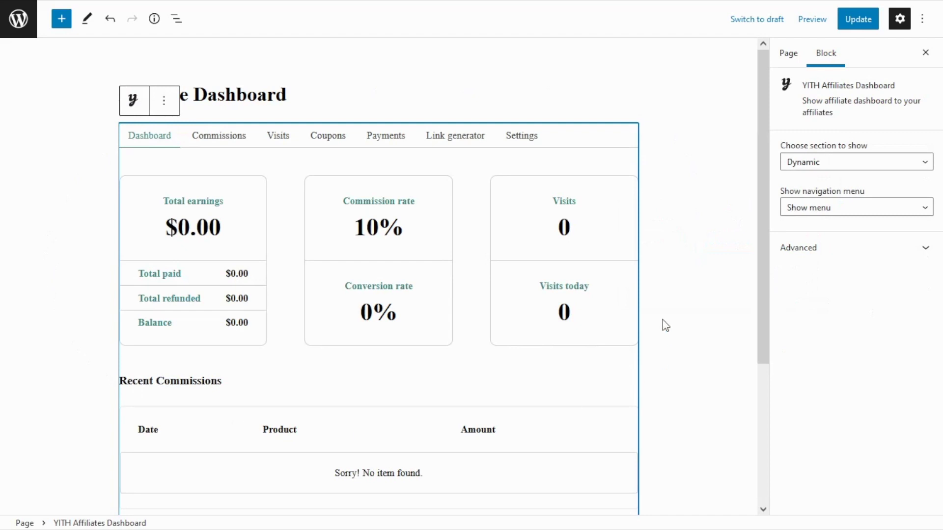
left_click(852, 25)
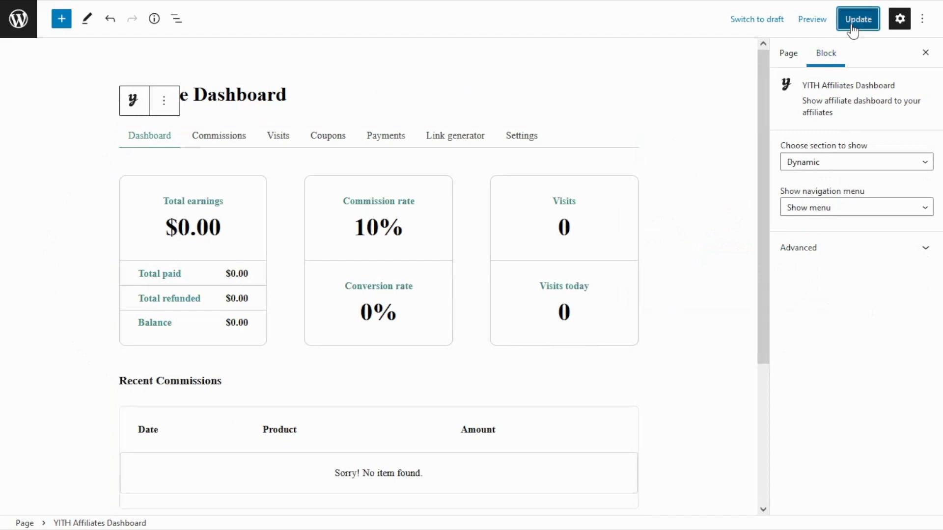
left_click(798, 19)
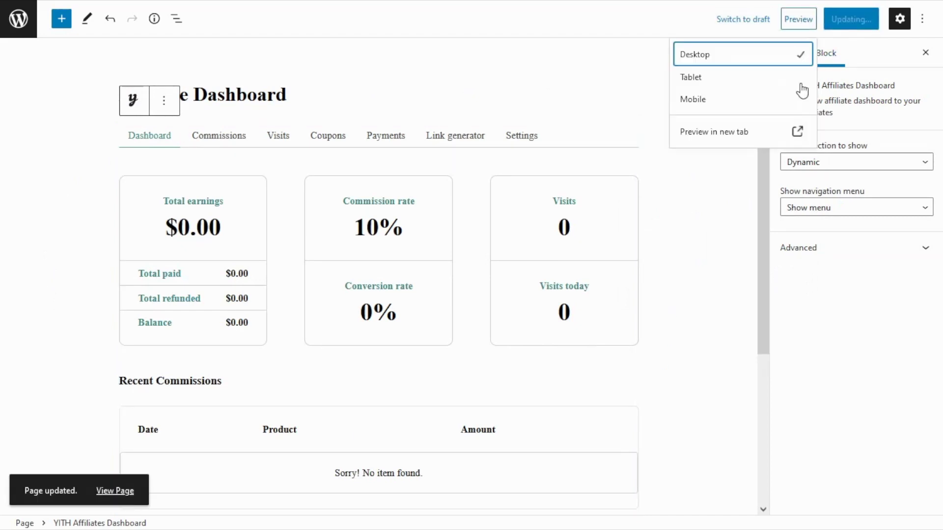
left_click(728, 142)
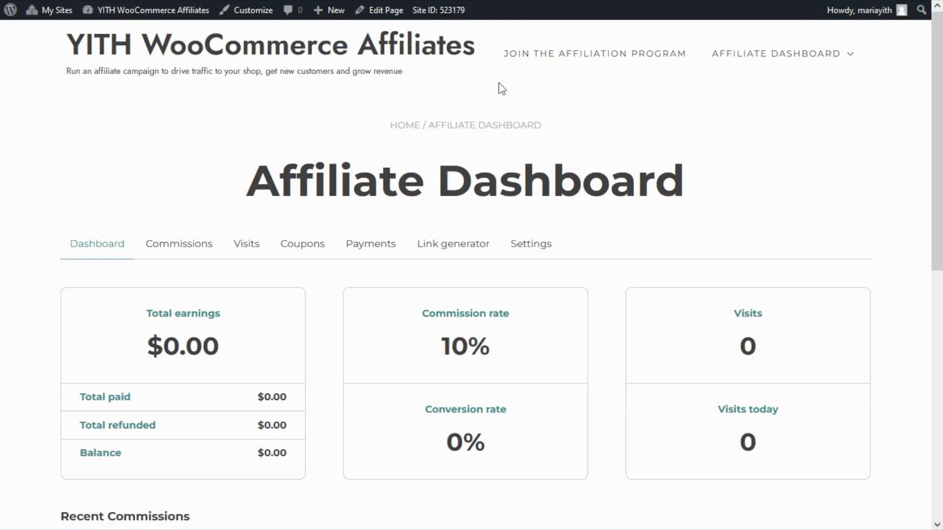
Review the live Affiliate Dashboard preview, then go back to the YITH Affiliates admin dashboard.
mouse_move(480, 3)
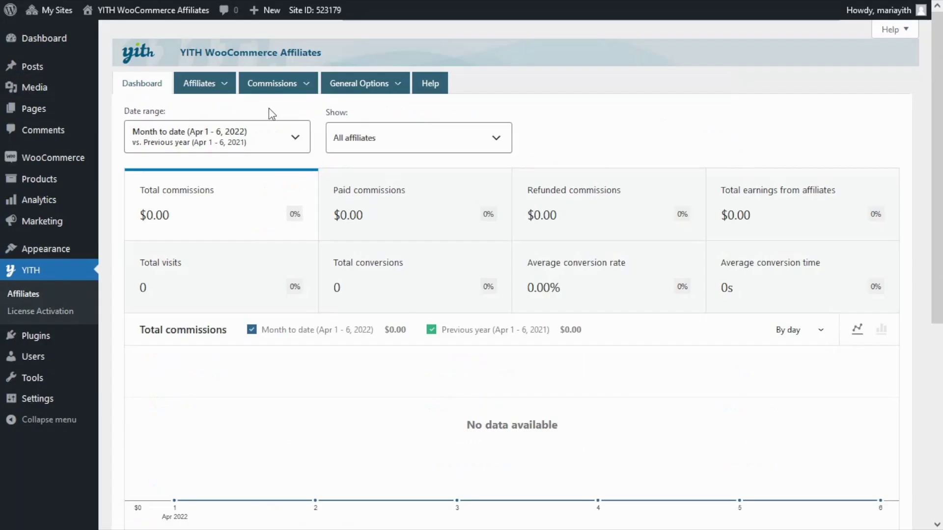
mouse_move(357, 94)
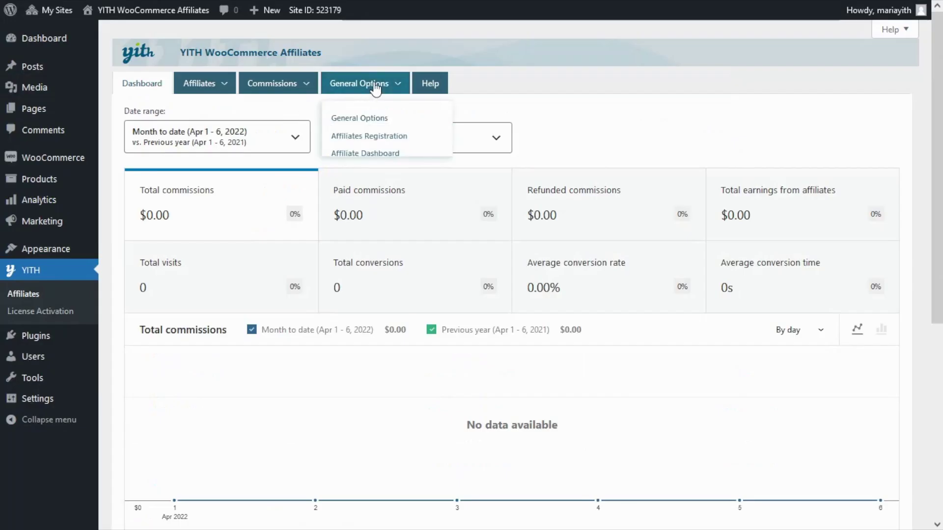
Set the Affiliate Dashboard to a My Account endpoint, save the options, and view My Account.
left_click(392, 153)
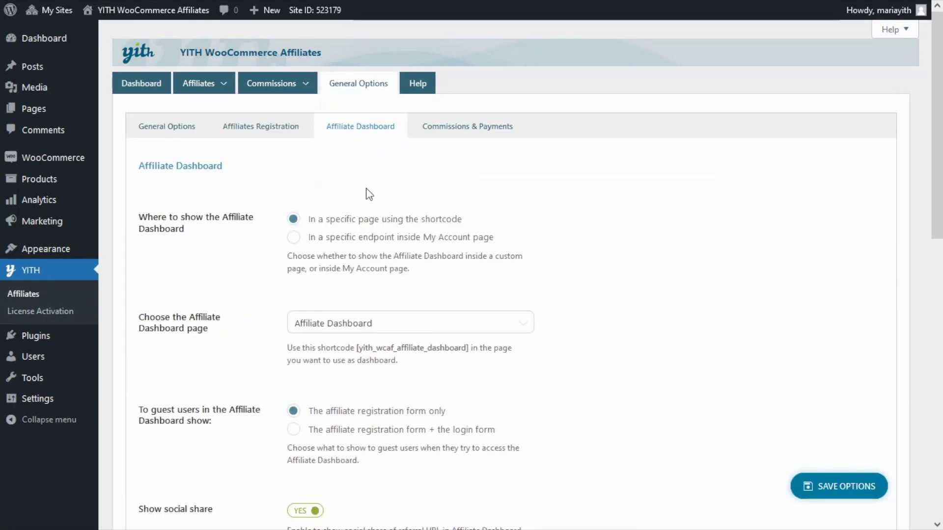
left_click(293, 238)
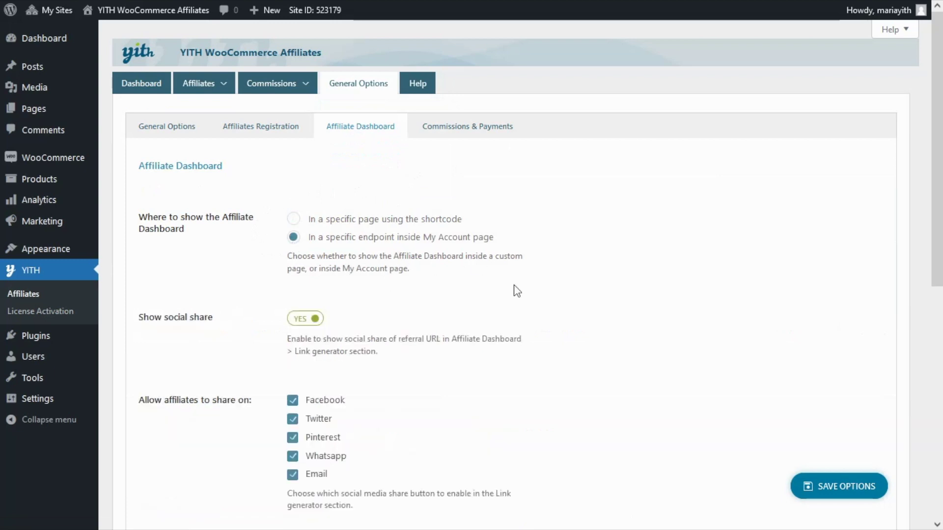
left_click(830, 488)
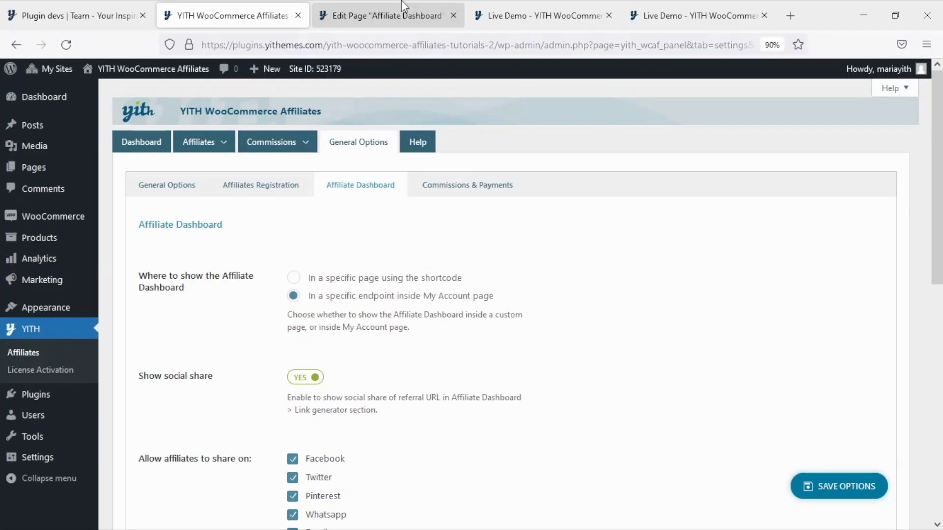
left_click(642, 17)
scroll(661, 144, "down", 4)
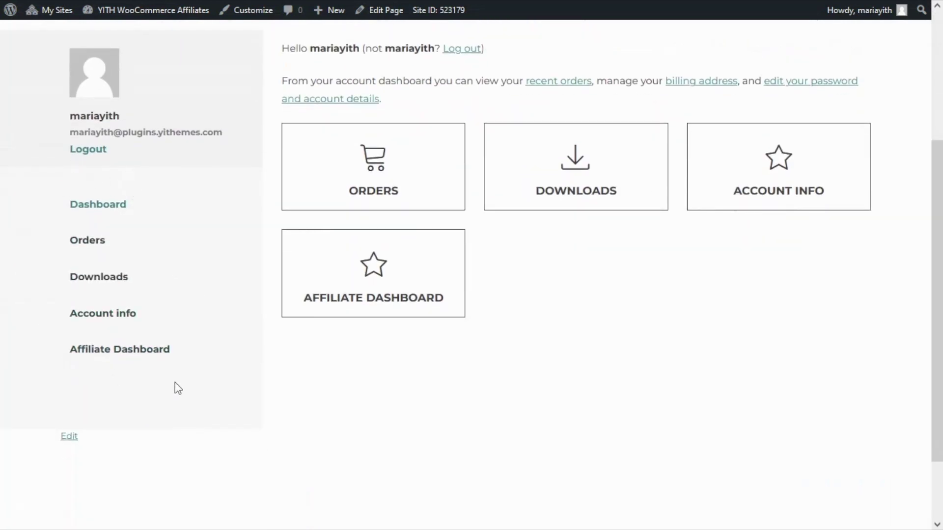
Open Affiliate Dashboard in My Account, review its earnings, visits and recent tables, then Commissions.
left_click(76, 360)
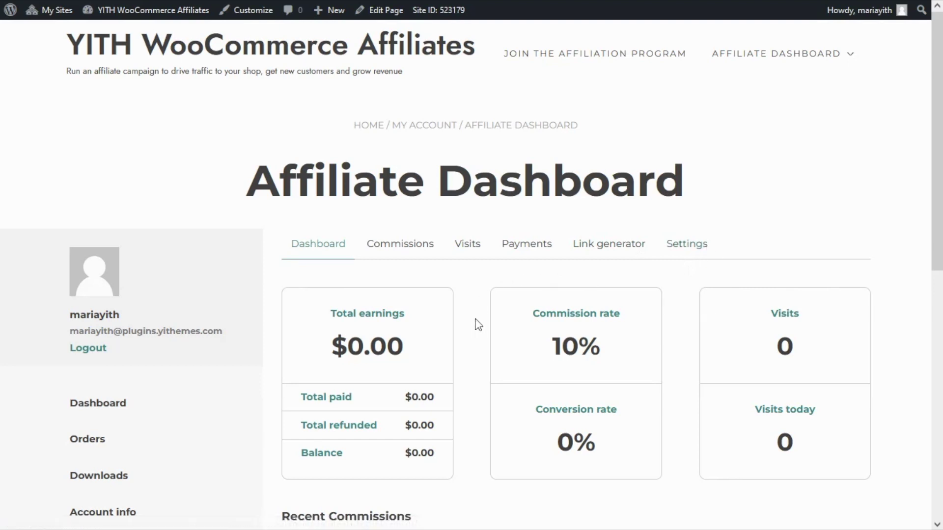
scroll(475, 332, "down", 3)
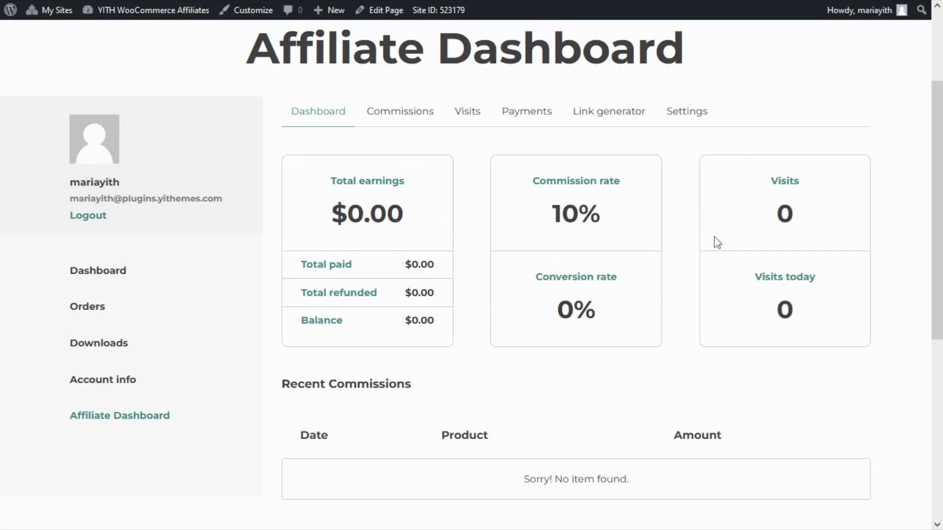
scroll(838, 196, "down", 1)
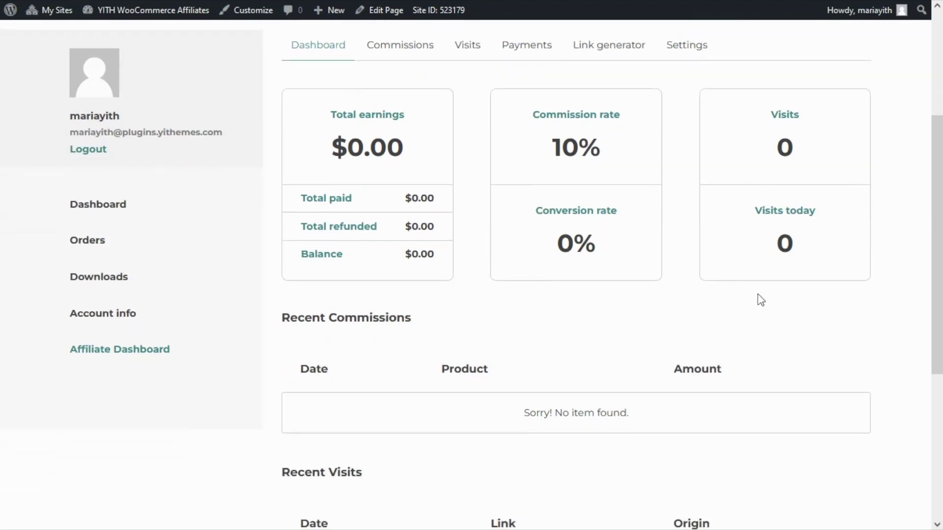
scroll(835, 272, "down", 3)
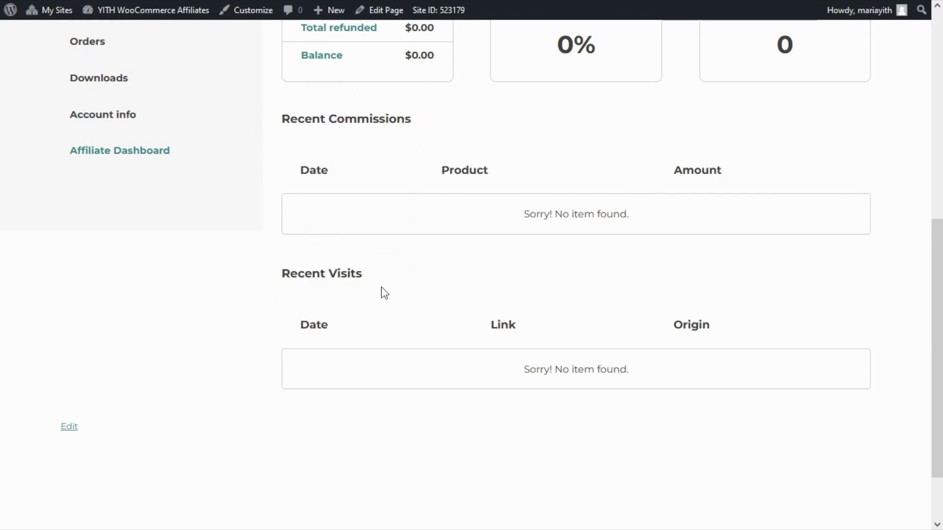
scroll(385, 293, "up", 5)
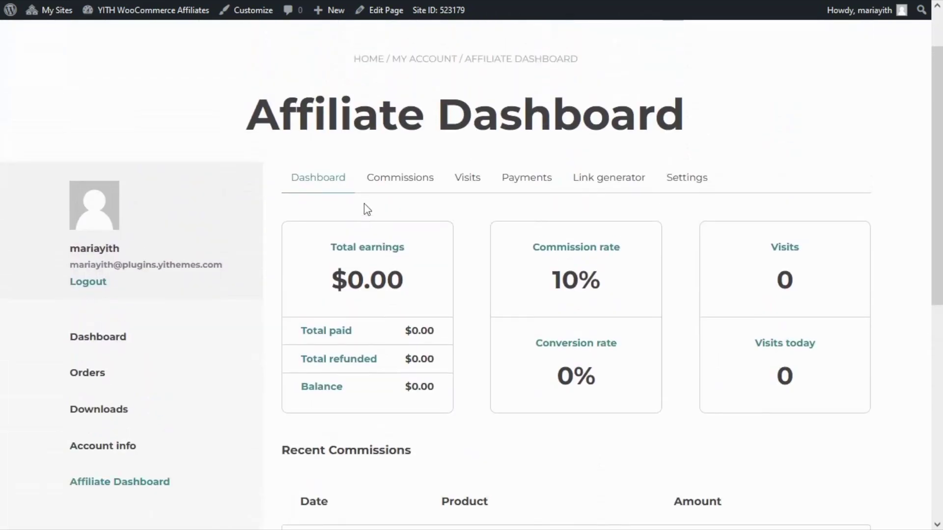
left_click(425, 190)
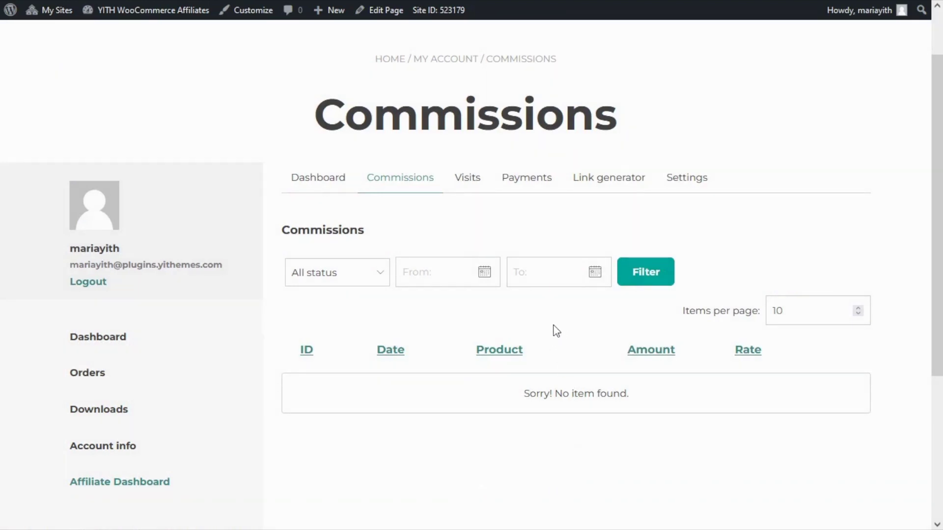
Inspect the Commissions status filter, then open Visits and inspect its status filter too.
left_click(380, 276)
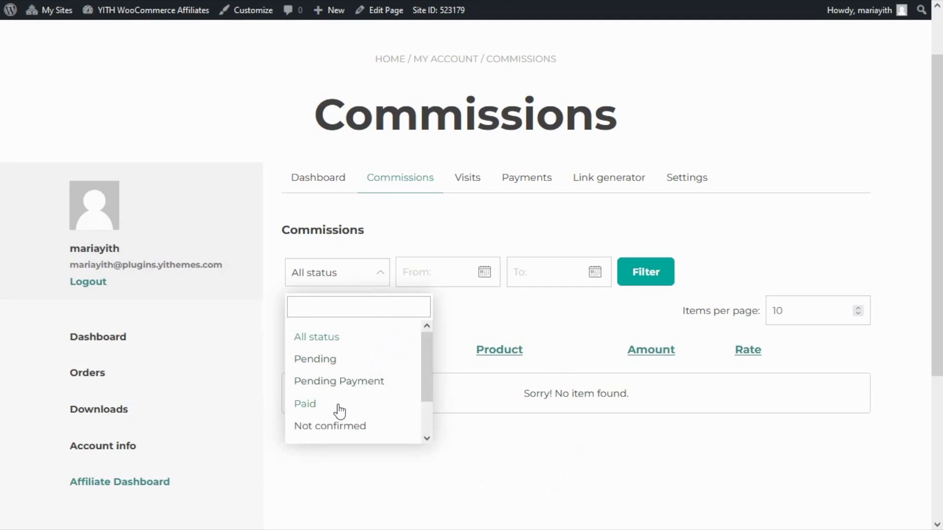
left_click(469, 307)
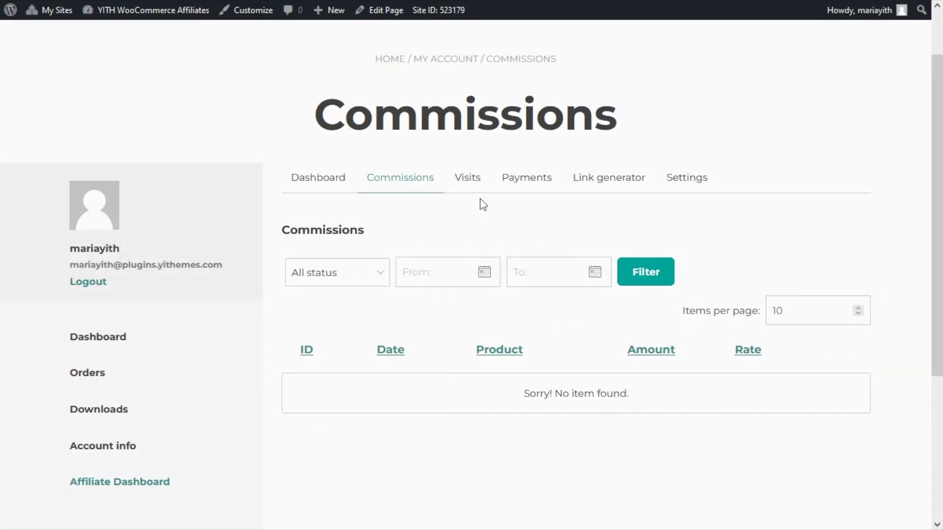
left_click(475, 182)
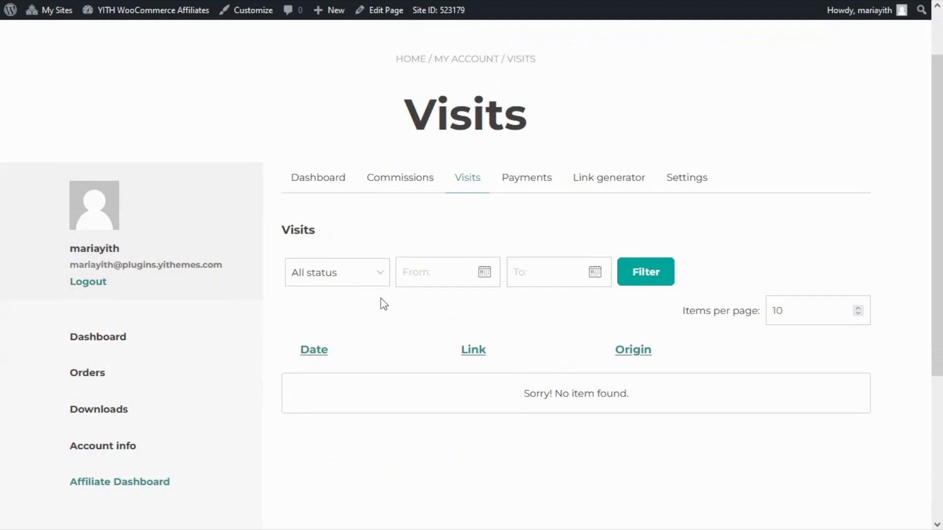
left_click(378, 278)
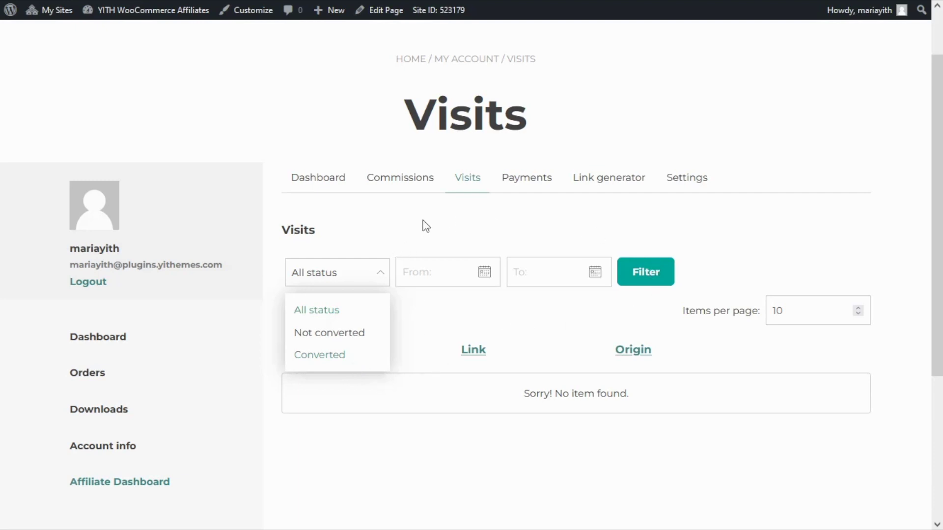
left_click(546, 188)
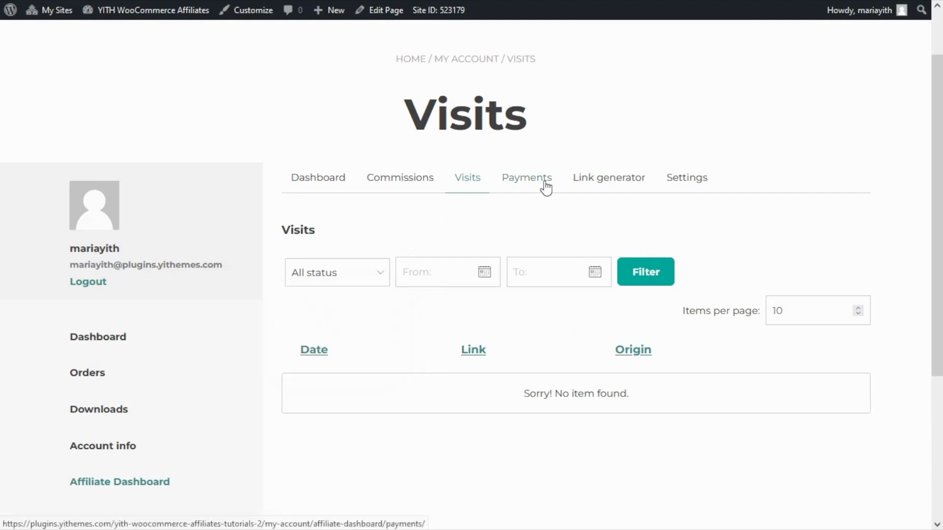
Review the Payments list and its All status filter options, then move to the Link generator section.
left_click(546, 188)
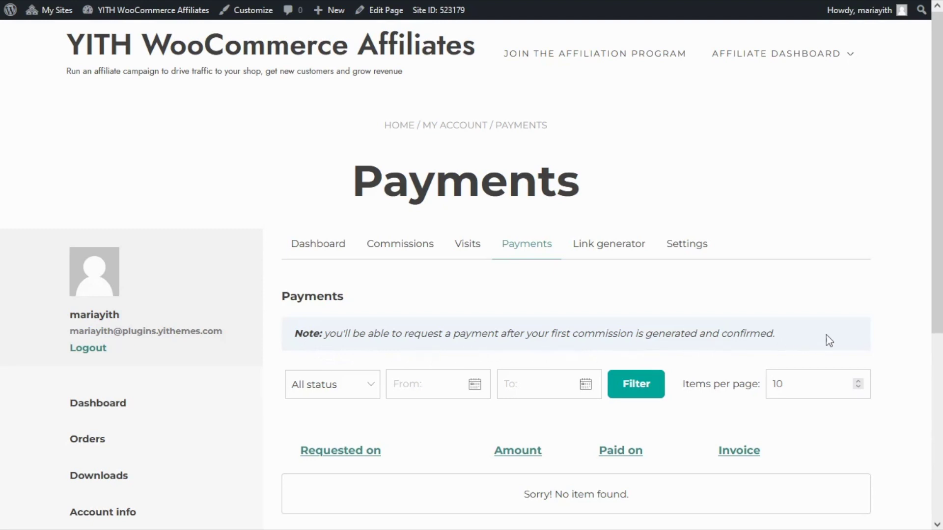
scroll(835, 342, "down", 3)
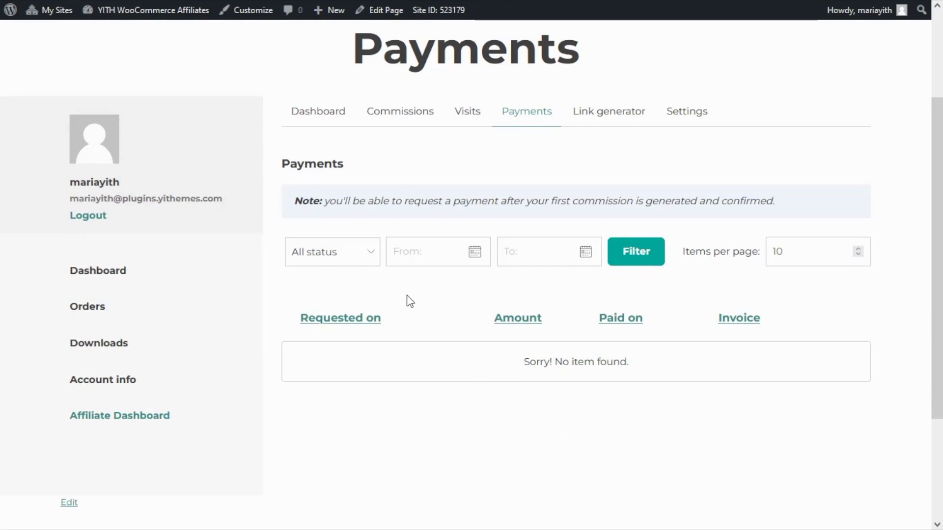
left_click(373, 257)
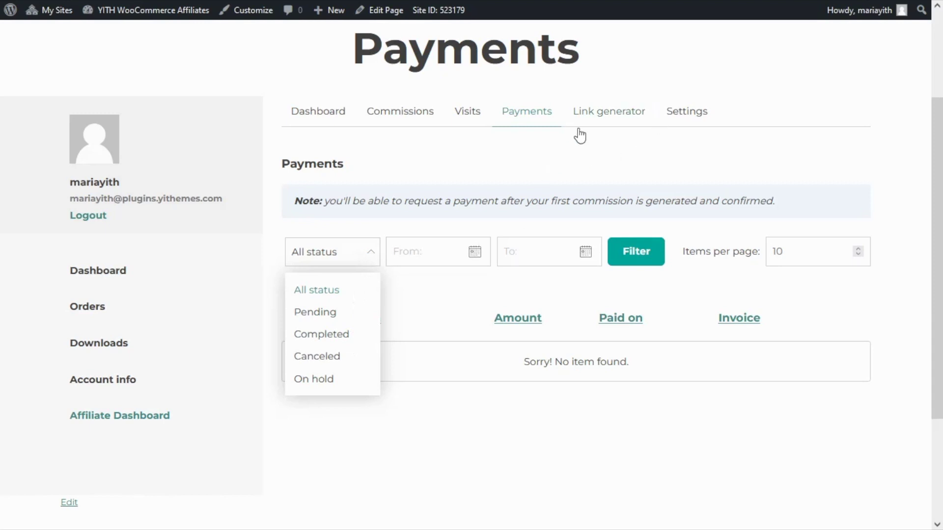
left_click(629, 125)
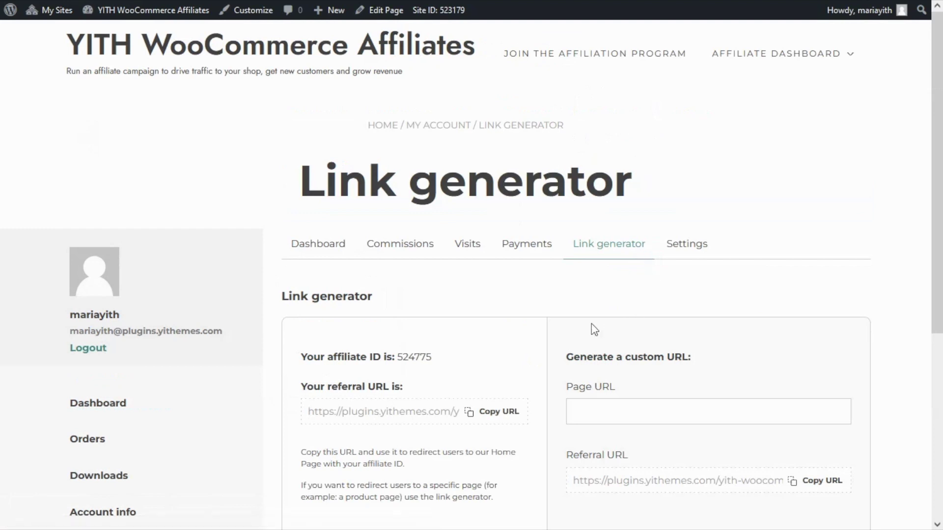
scroll(521, 316, "down", 1)
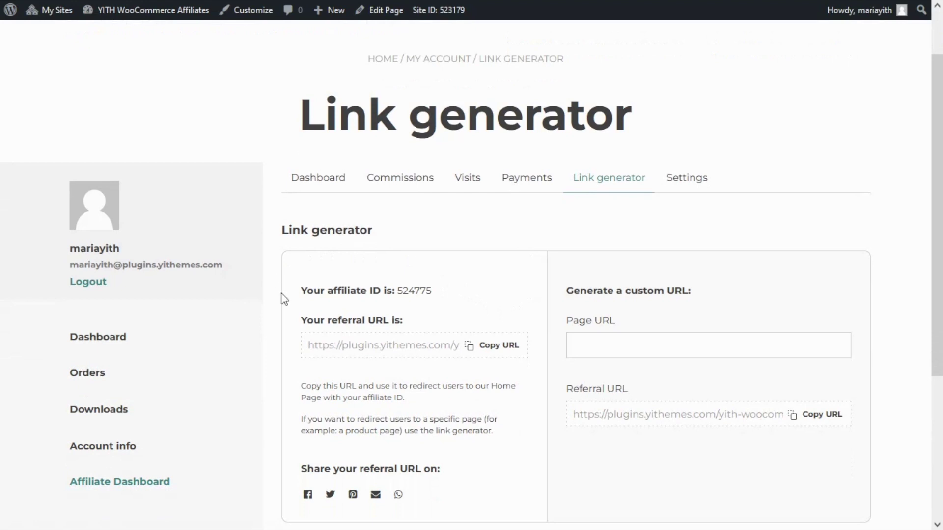
left_click_drag(434, 295, 397, 290)
scroll(396, 289, "down", 2)
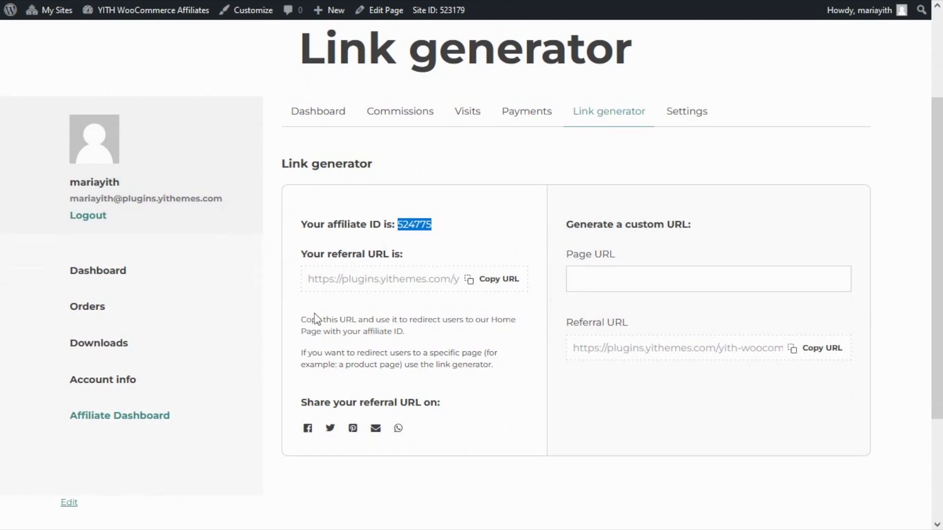
left_click(506, 285)
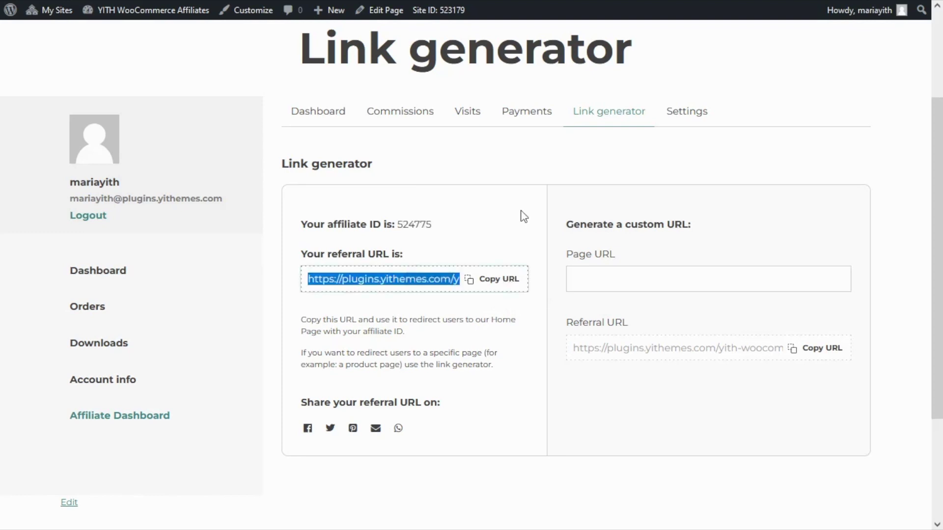
mouse_move(349, 1)
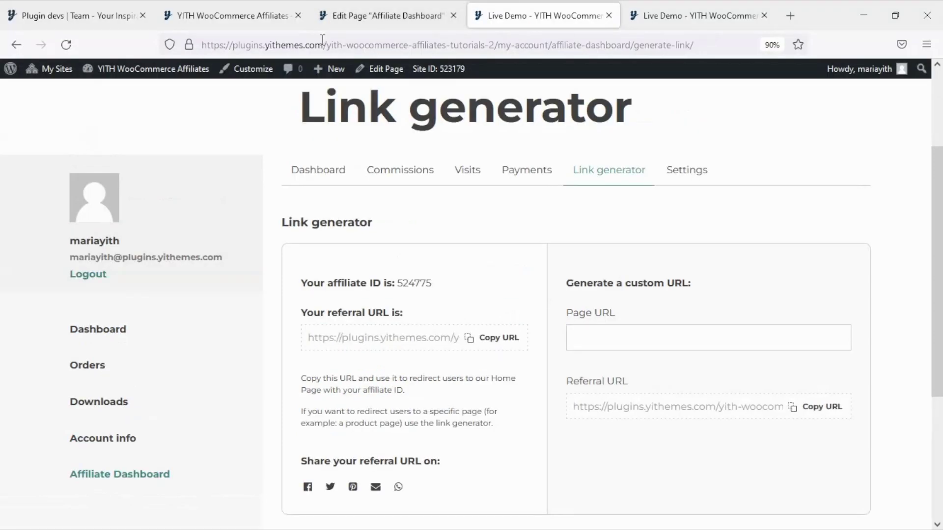
left_click(323, 43)
key("ctrl+v")
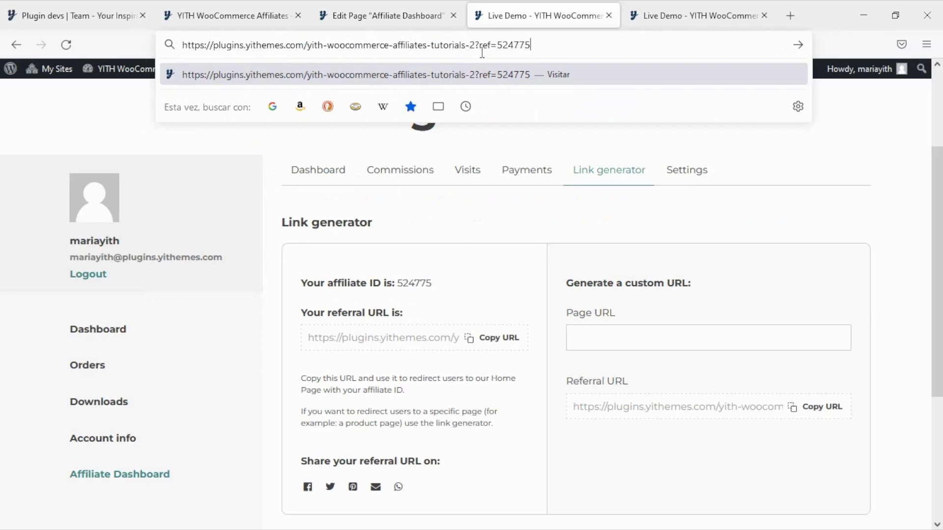
left_click(499, 44)
left_click(535, 44, "shift")
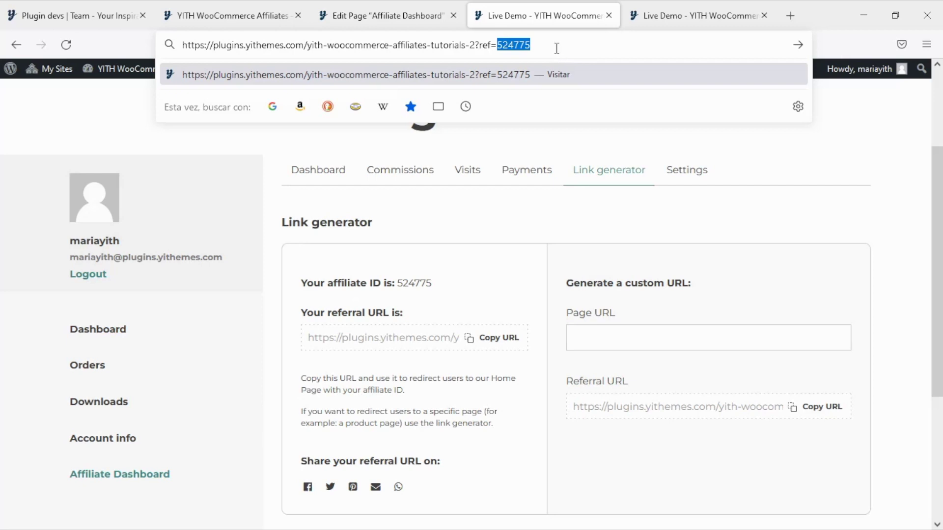
key("F11")
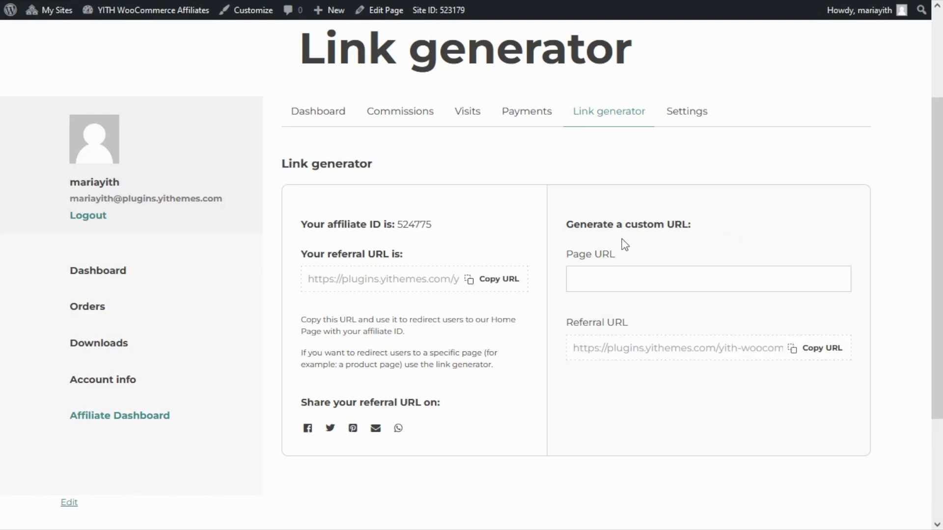
Paste the my-account page address as the Page URL and copy the generated referral URL.
left_click(582, 280)
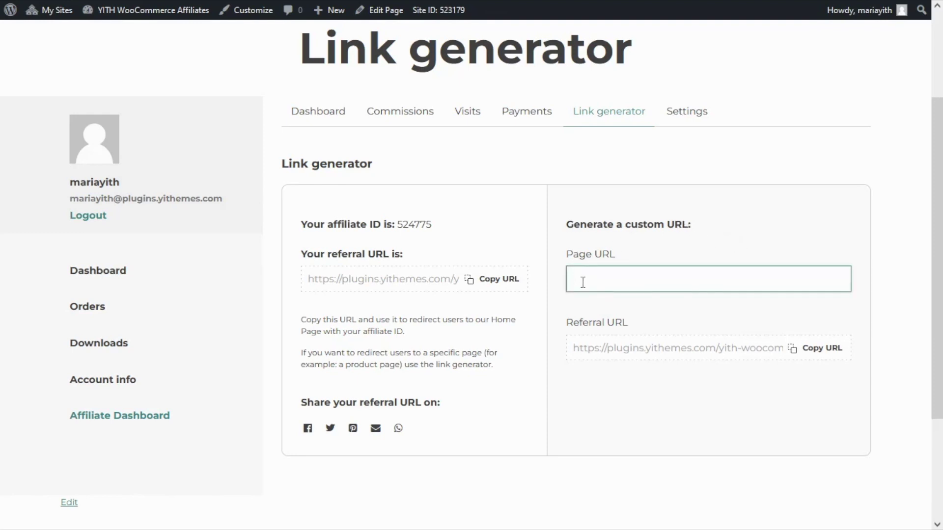
key("ctrl+v")
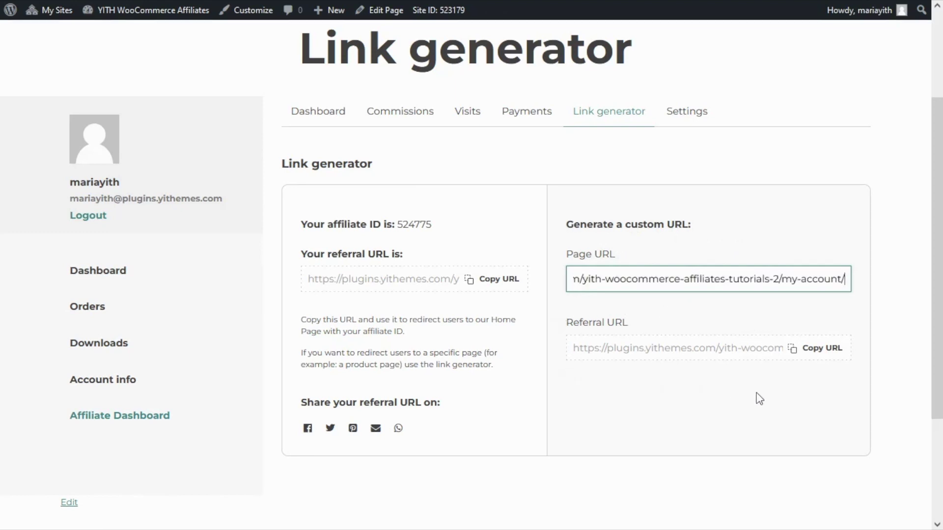
left_click(823, 358)
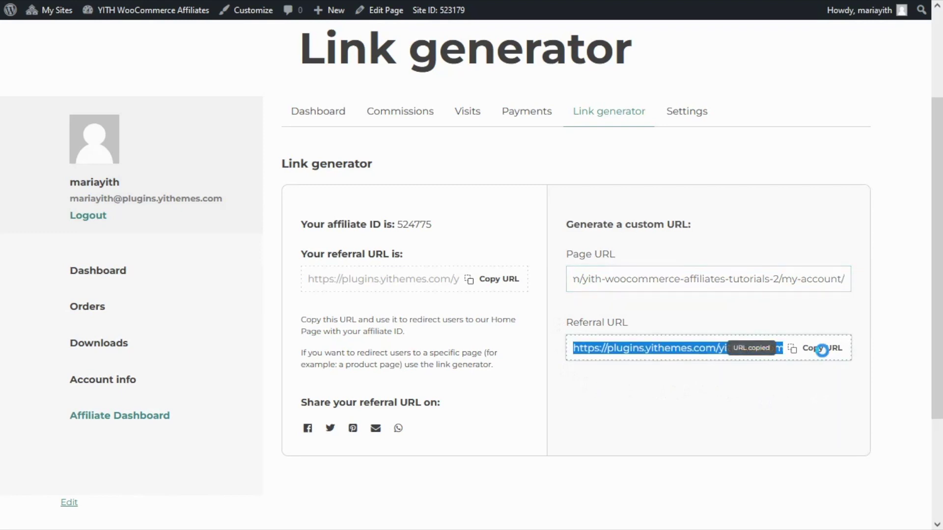
Paste the custom referral URL into the browser address bar to check it.
mouse_move(393, 1)
left_click(357, 39)
key("ctrl+v")
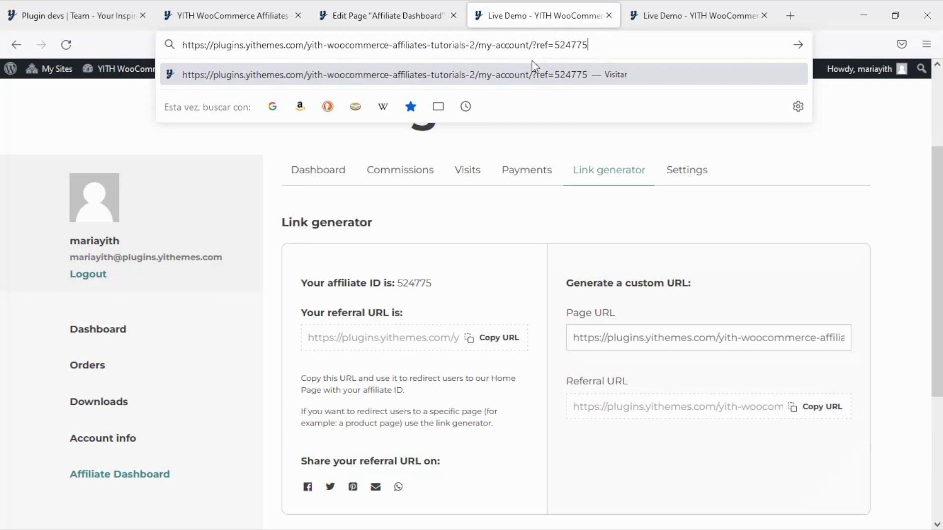
key("F11")
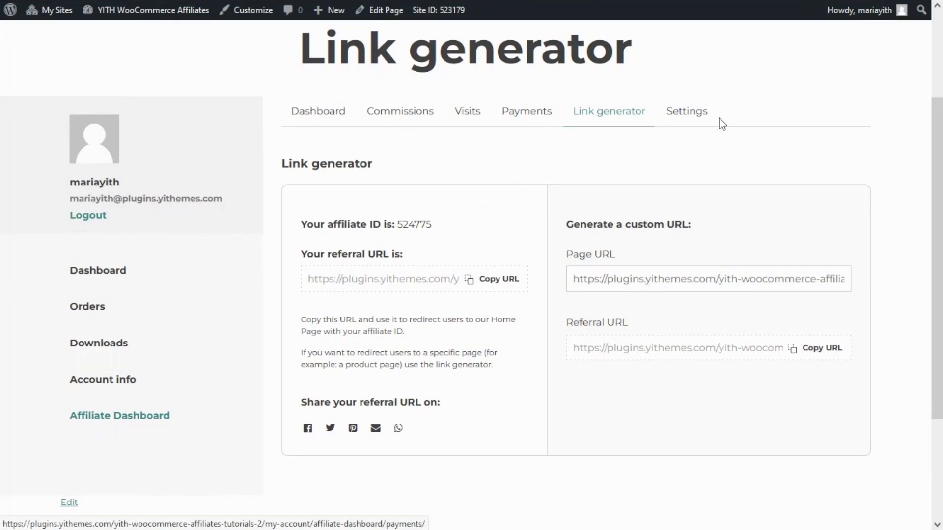
Browse the Settings section's Profile info, Billing info, bank transfer, PayPal and notification options.
left_click(705, 119)
scroll(677, 273, "down", 4)
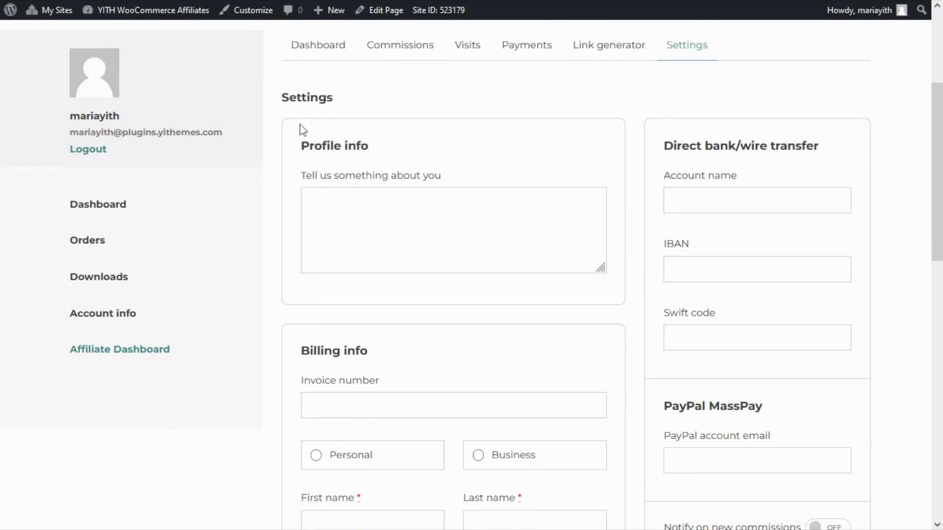
scroll(626, 245, "down", 4)
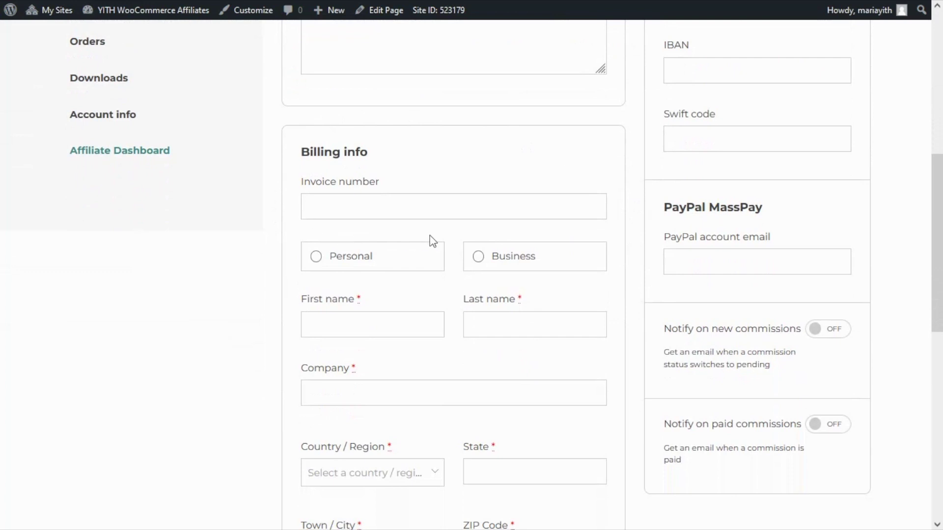
scroll(610, 196, "up", 1)
scroll(609, 197, "up", 3)
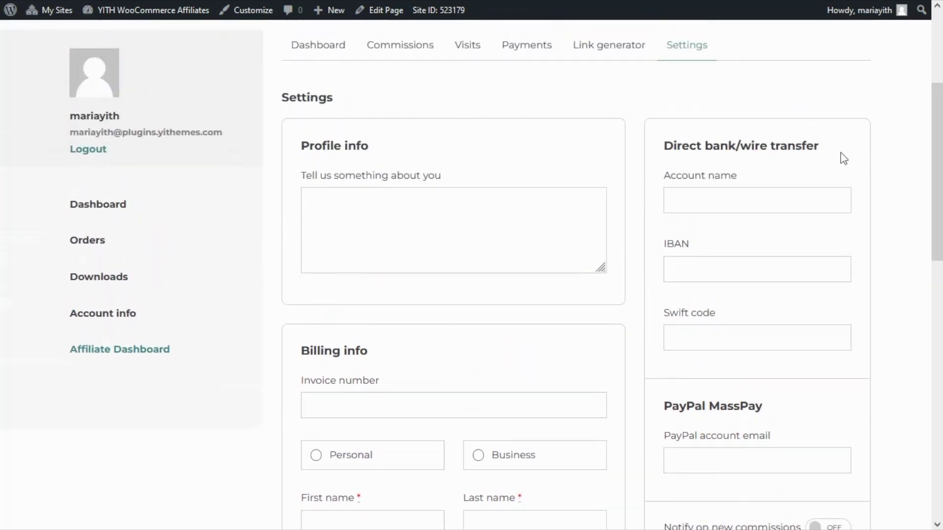
scroll(879, 213, "down", 4)
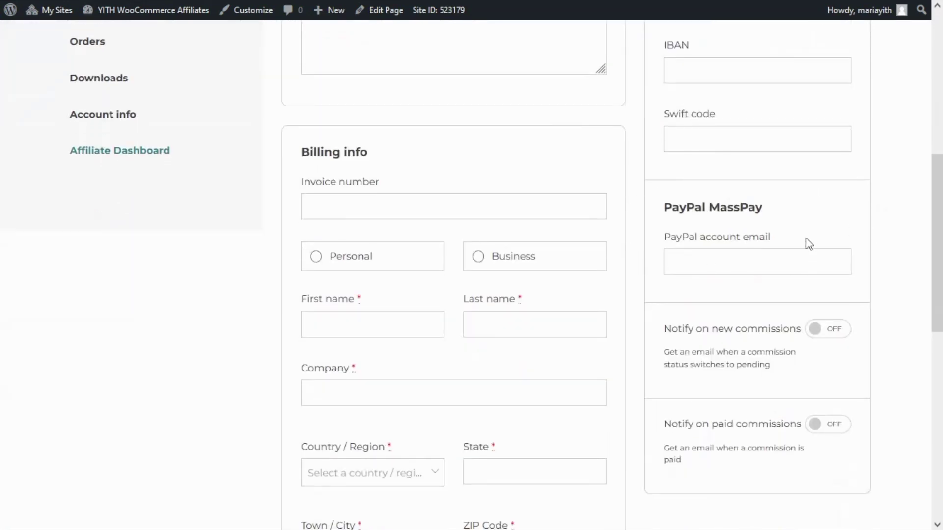
scroll(880, 243, "down", 2)
scroll(878, 238, "down", 1)
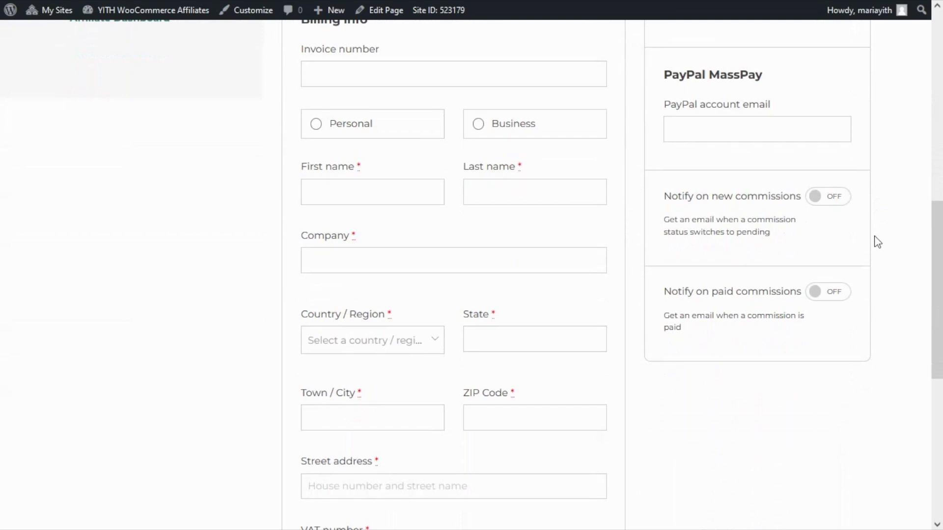